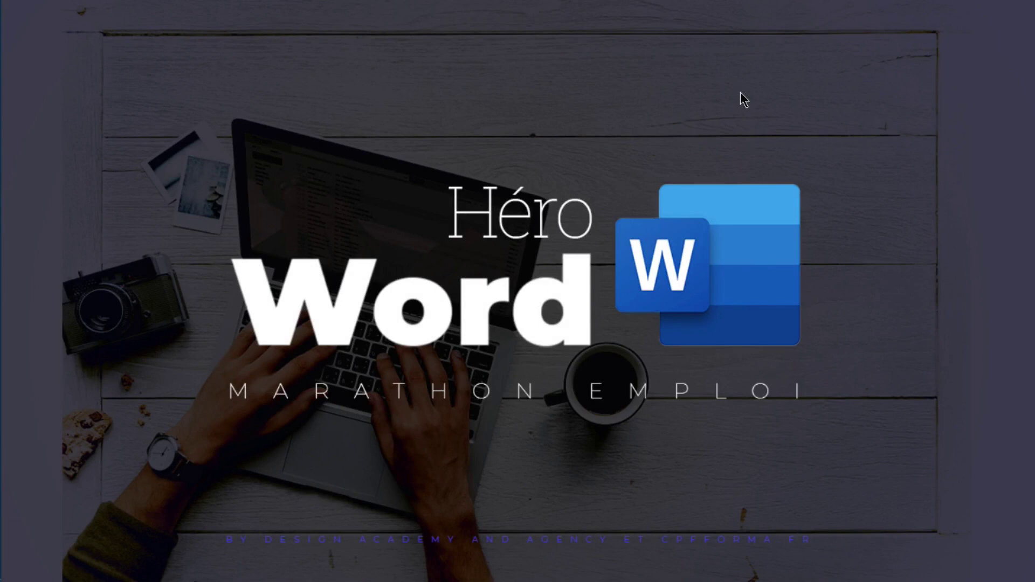
Switch to the finished example '25 - Magazine mensuel de l'entreprise'.
key(alt+Tab)
key(alt+Tab)
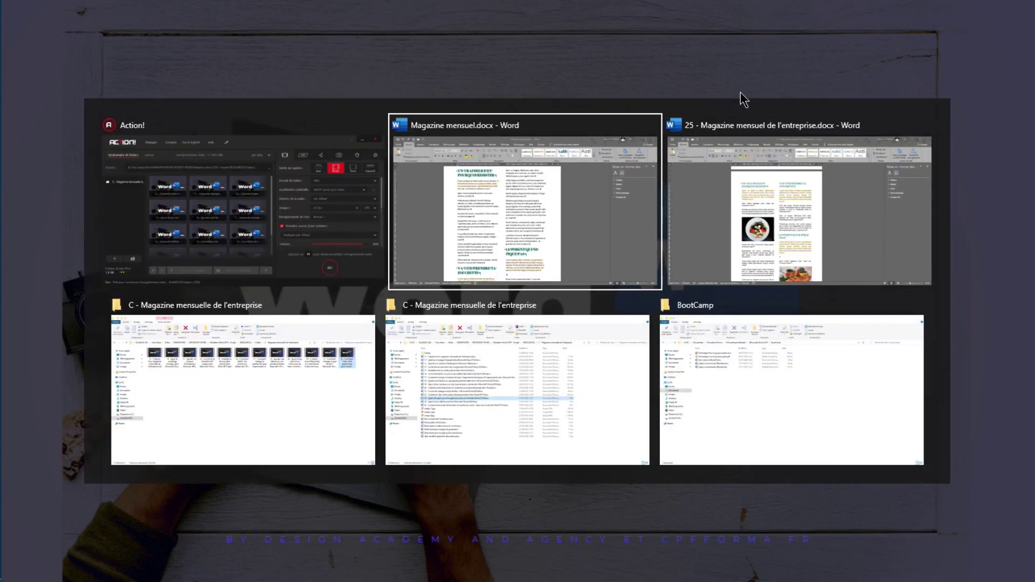
key(alt+Tab)
click(345, 379)
Move the salad photo and show that its layout option is Aligné sur le texte.
mouse_move(345, 378)
mouse_down()
mouse_move(342, 357)
mouse_move(359, 374)
mouse_up()
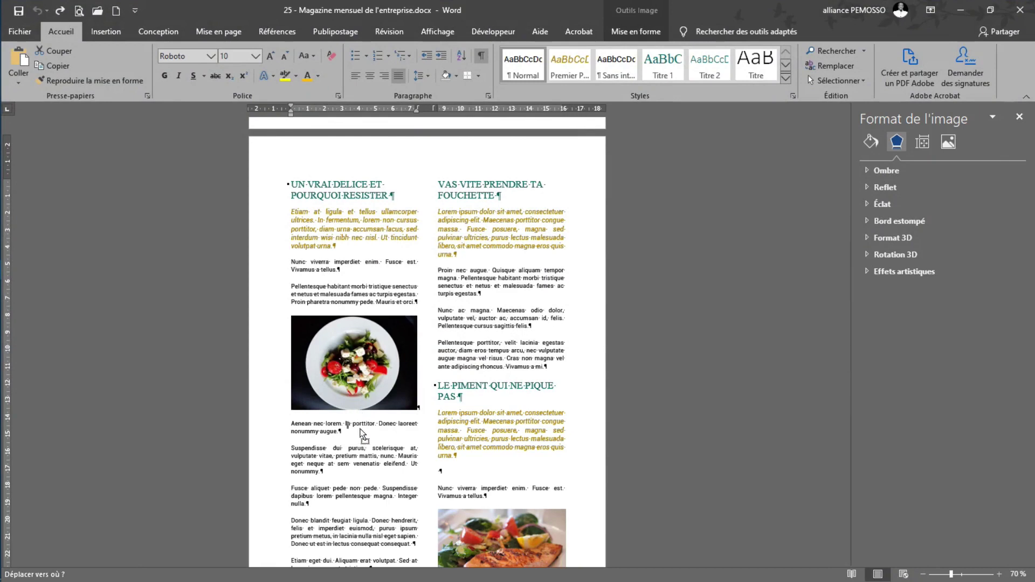
drag(360, 432, 356, 375)
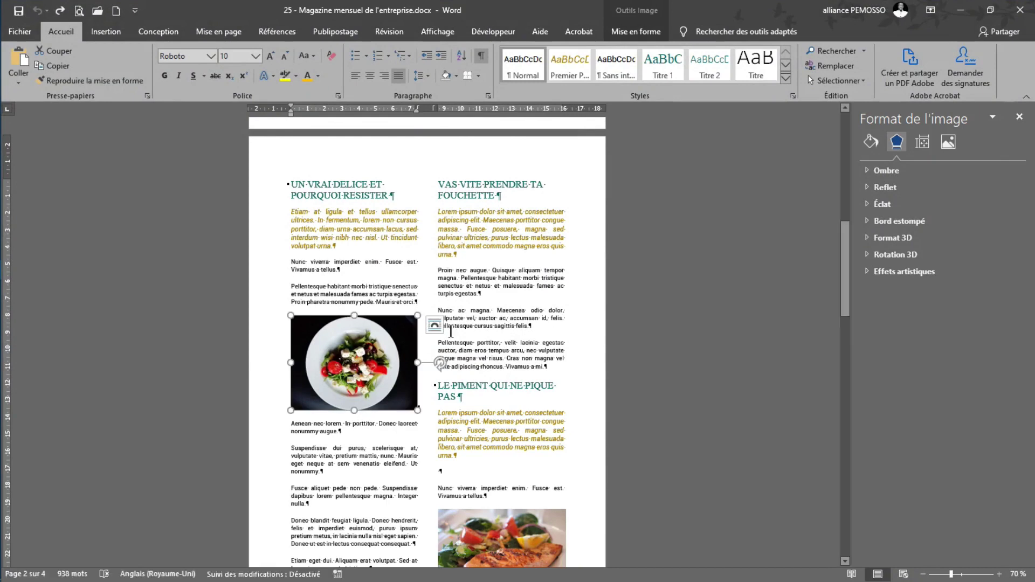
click(434, 325)
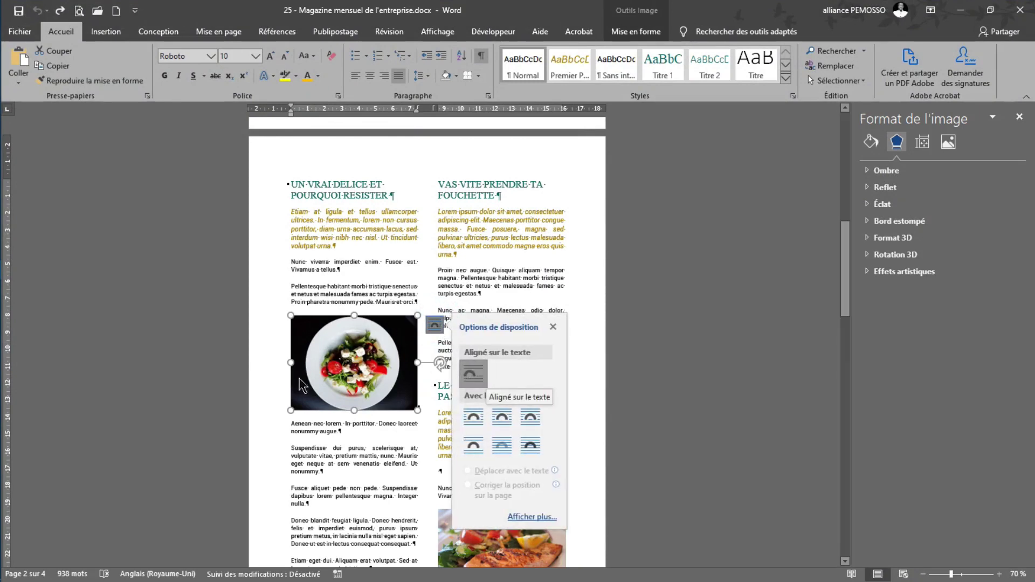
click(483, 284)
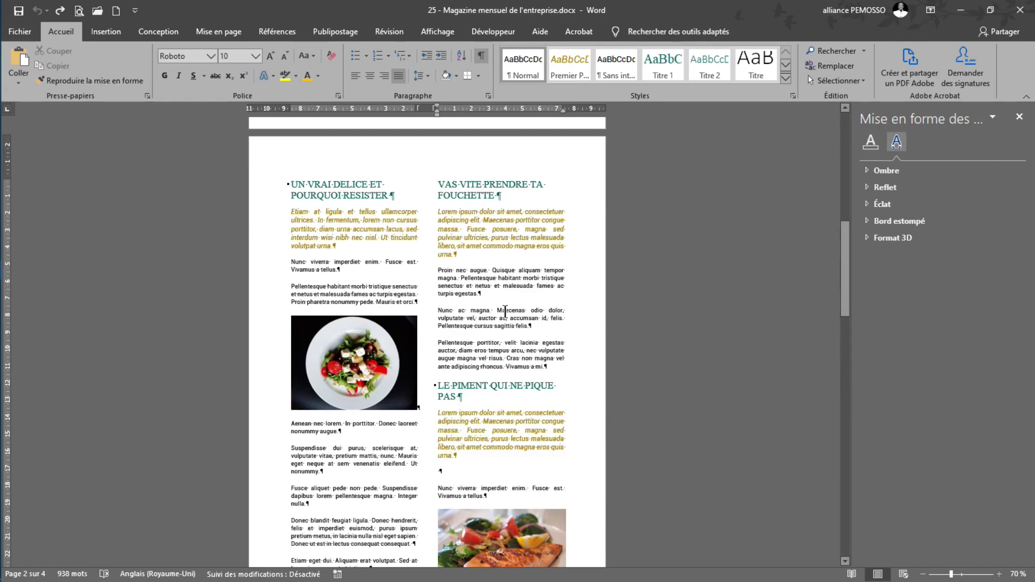
In Magazine mensuel.docx, add an empty paragraph after 'Mauris et orci.'.
key(alt+Tab)
key(alt+Tab)
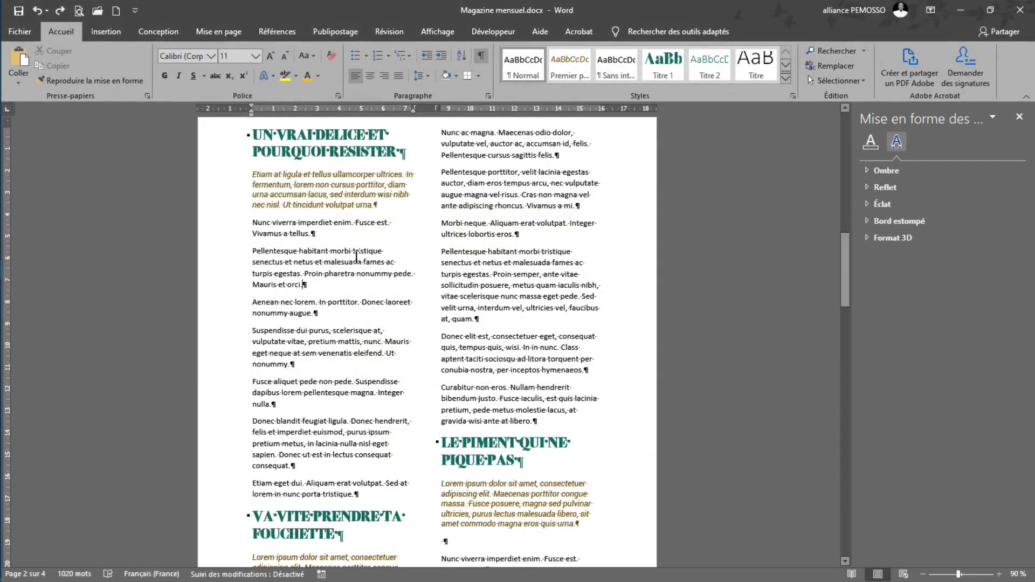
ctrl+scroll(329, 286, up, 5)
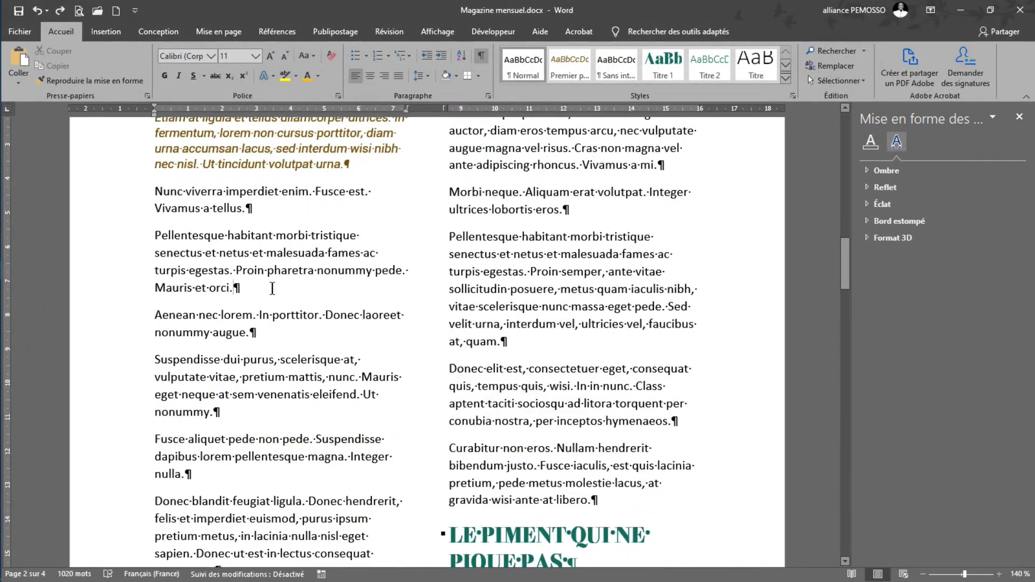
scroll(270, 269, up, 2)
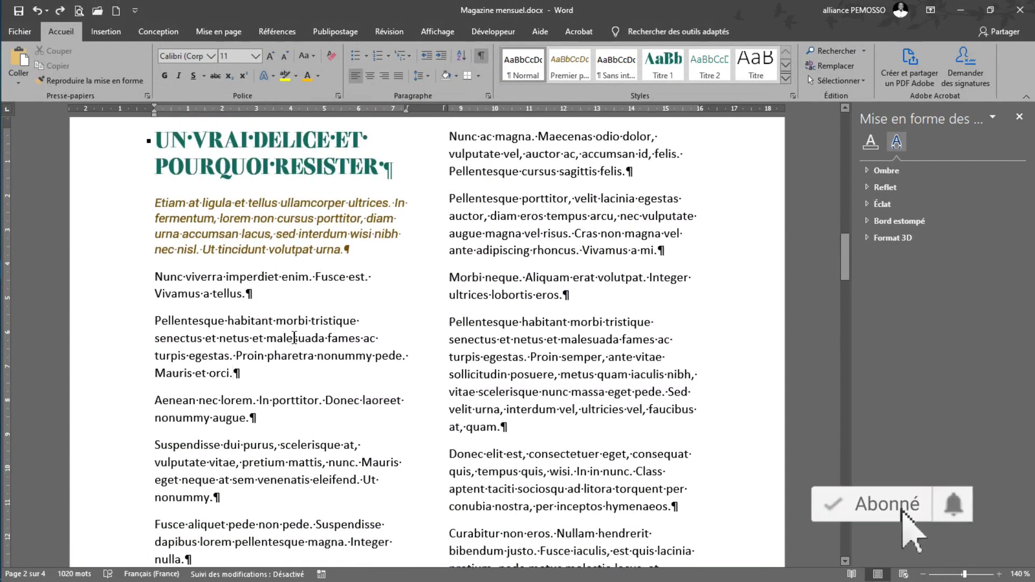
key(Return)
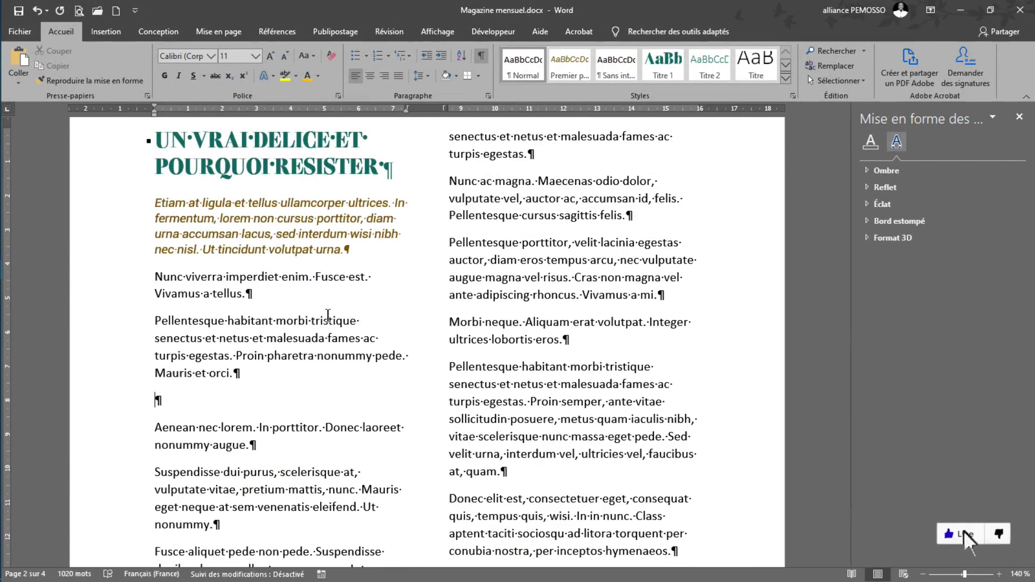
Insert the salad photo Image 3.jpg from this computer into the new paragraph.
click(118, 31)
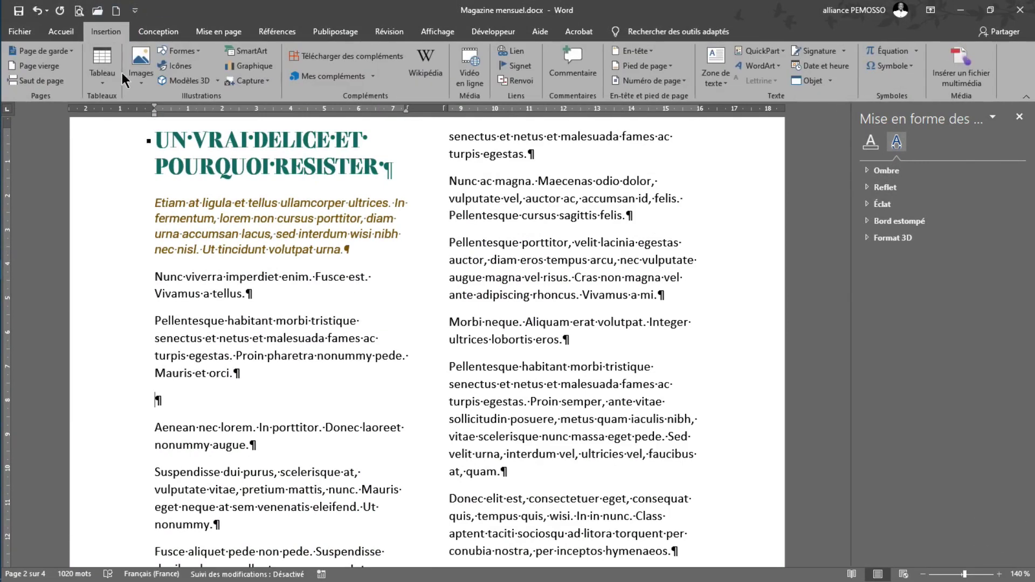
click(146, 78)
click(150, 108)
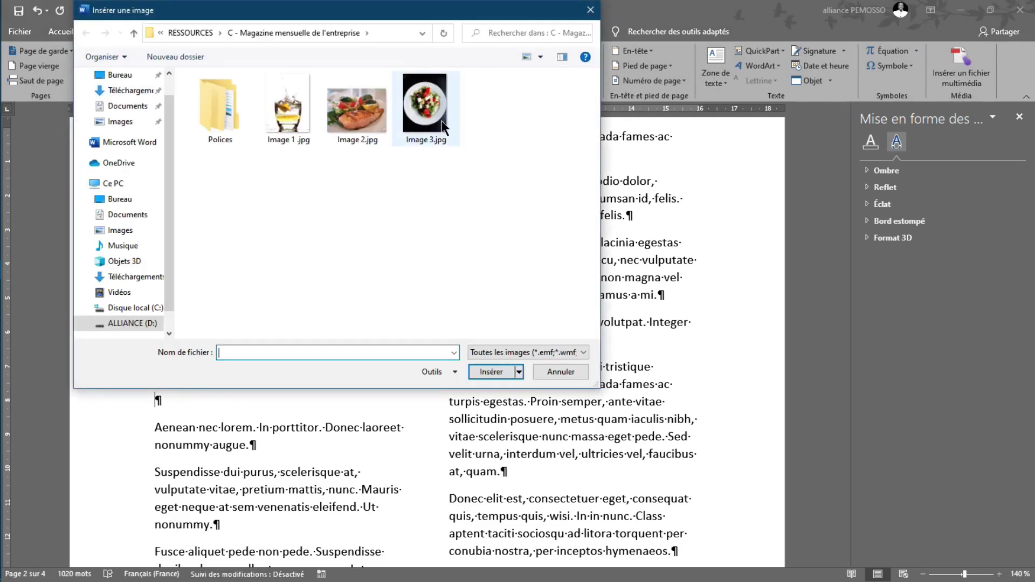
click(443, 104)
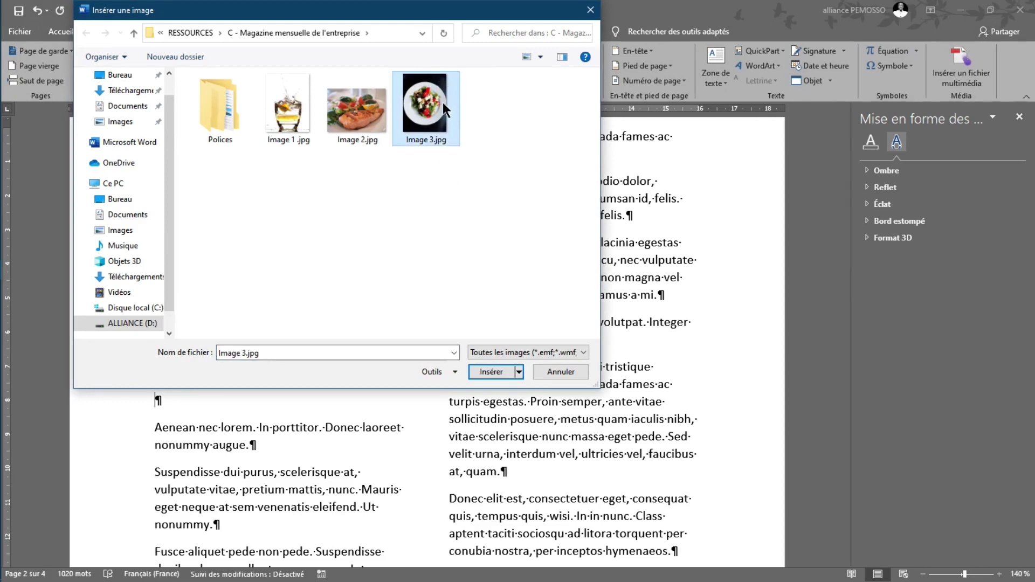
click(494, 372)
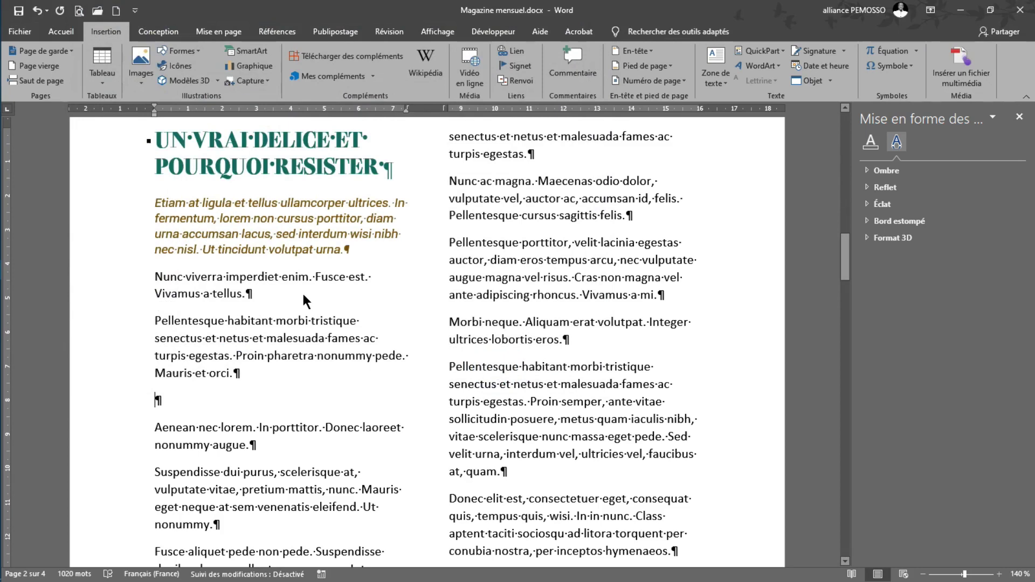
ctrl+scroll(302, 292, down, 3)
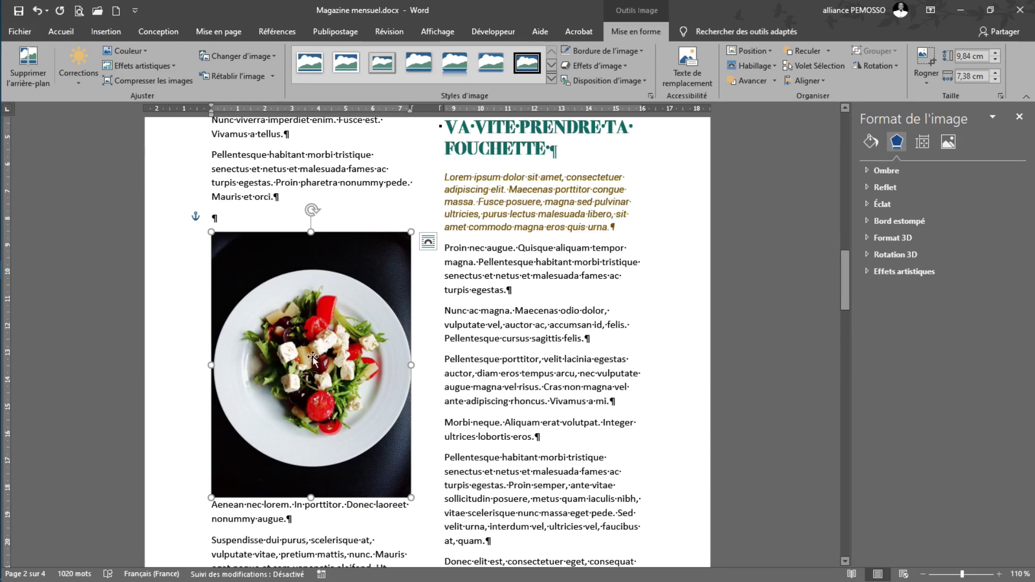
Rotate the salad photo 90° to the left so it lies landscape.
click(892, 64)
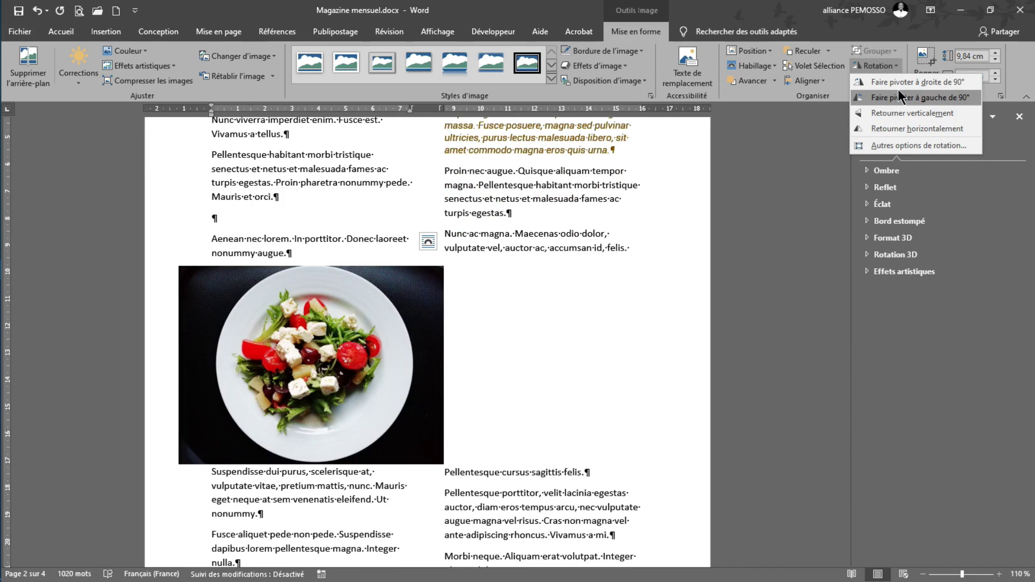
click(898, 97)
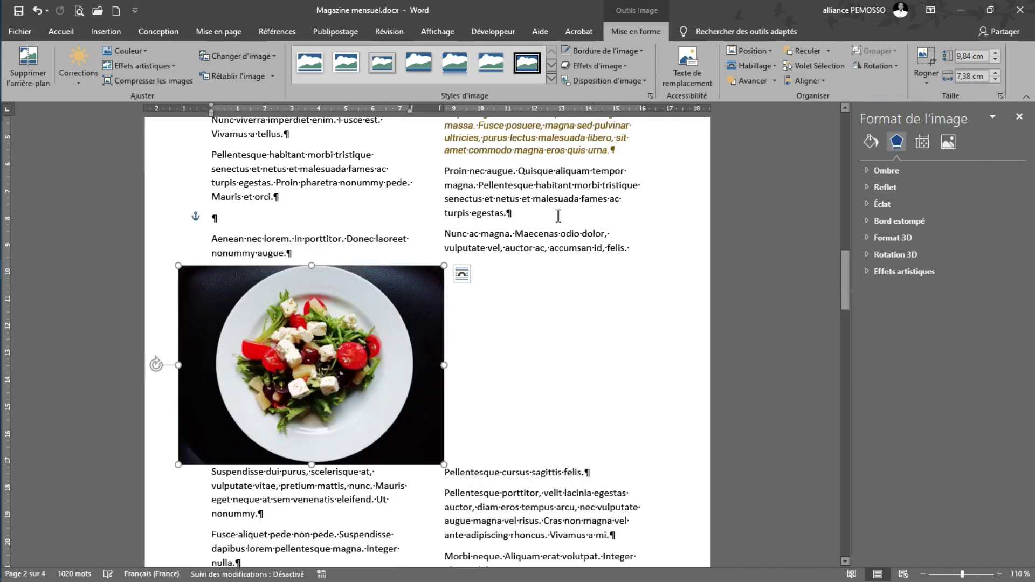
Shrink the salad photo to 7,97 × 5,97 cm and move it under 'Mauris et orci.'.
drag(178, 264, 244, 277)
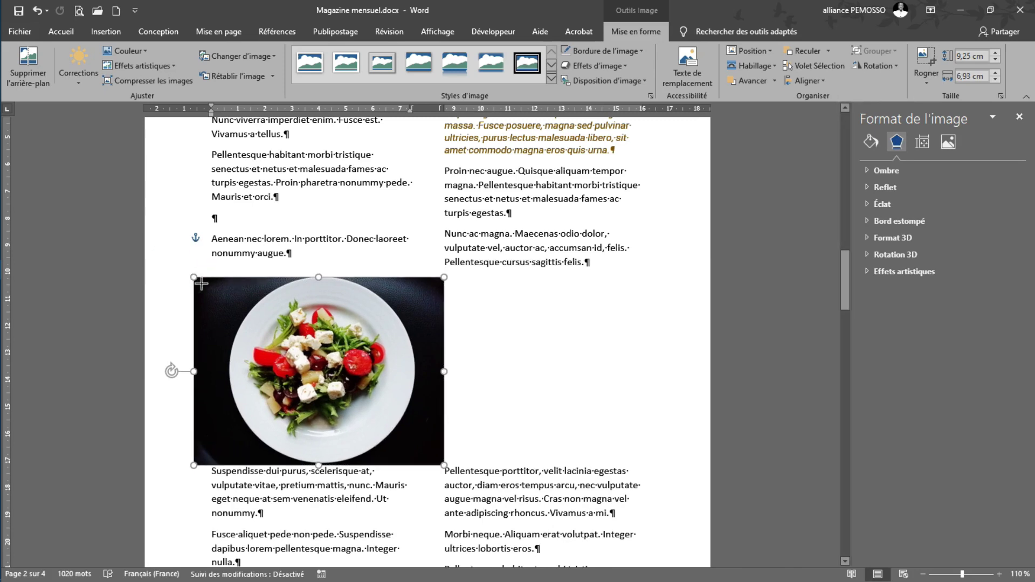
drag(208, 284, 210, 289)
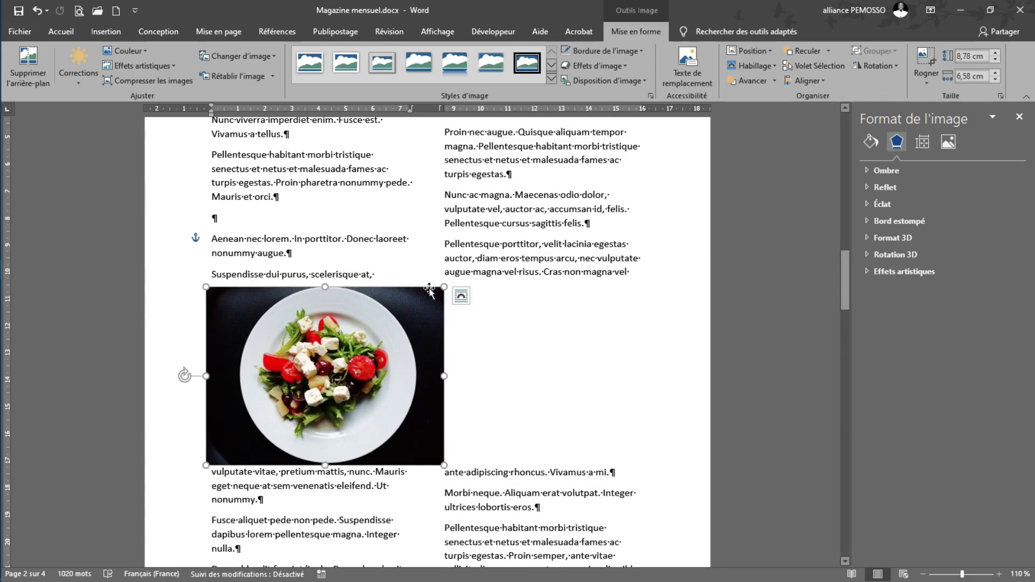
mouse_move(444, 288)
mouse_down()
mouse_move(412, 309)
mouse_move(422, 302)
mouse_up()
drag(323, 354, 330, 271)
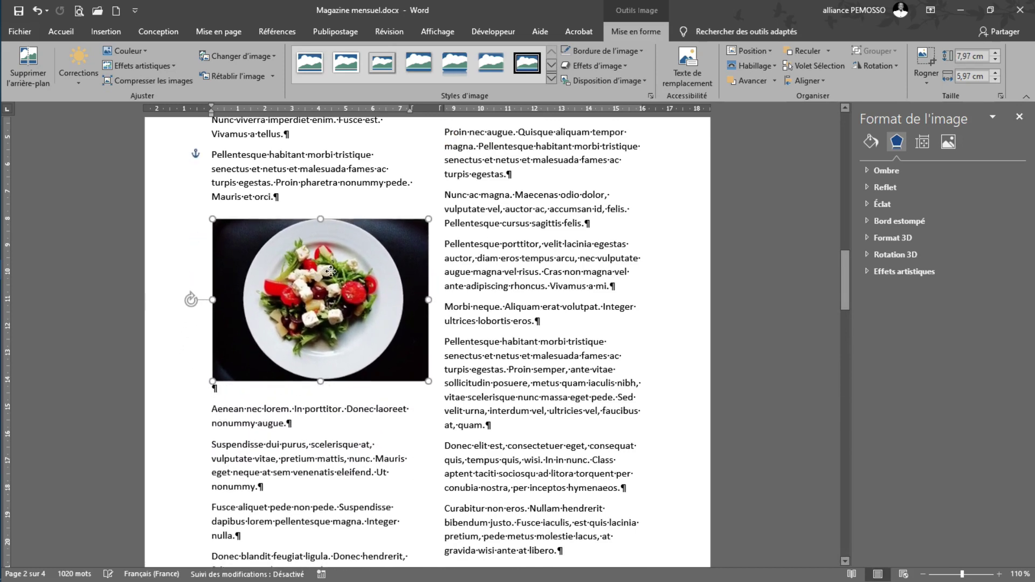
scroll(308, 373, up, 3)
drag(309, 374, 310, 372)
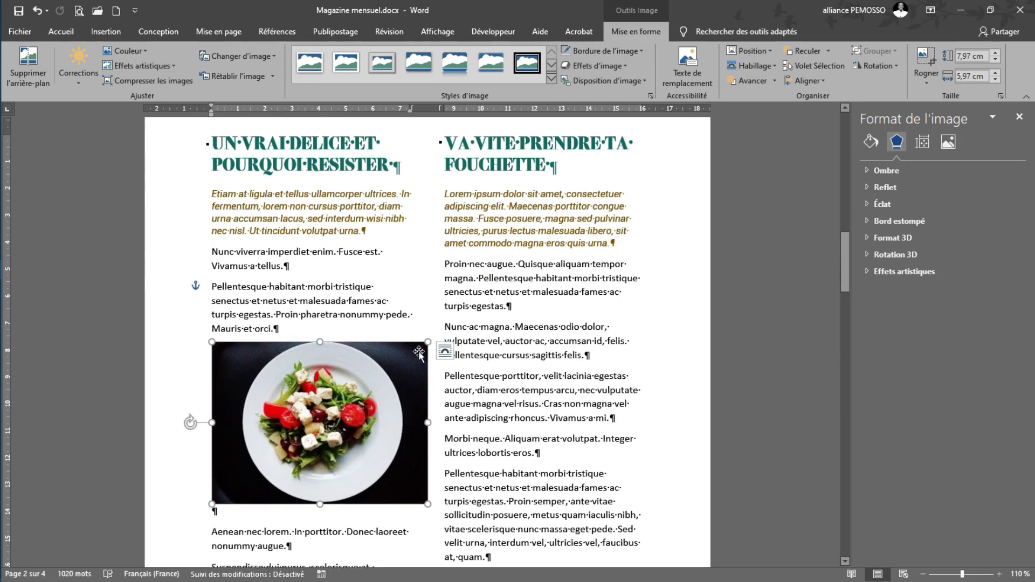
Set the salad photo's layout to Aligné sur le texte.
click(445, 350)
click(446, 351)
click(445, 350)
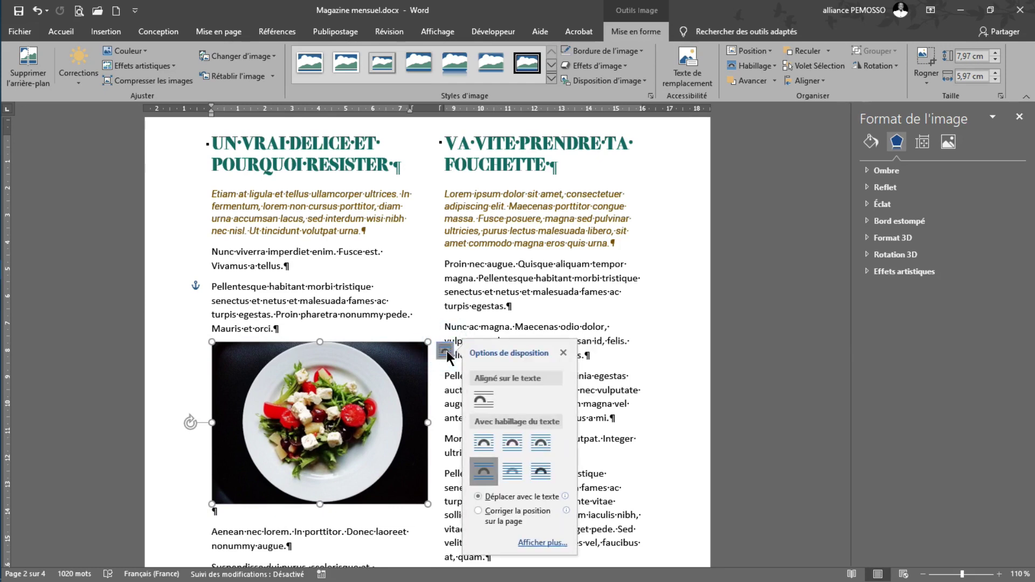
click(760, 65)
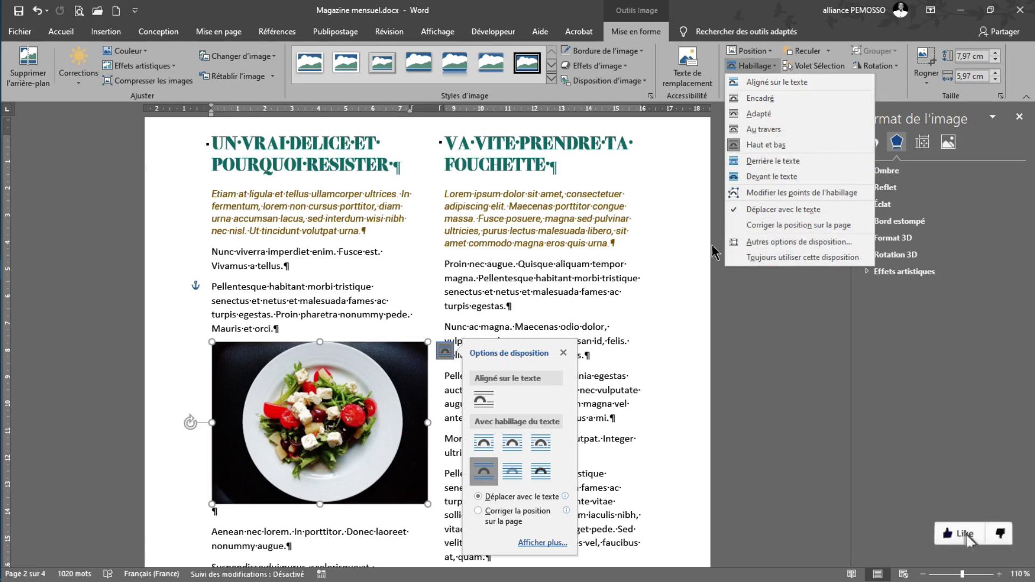
click(481, 405)
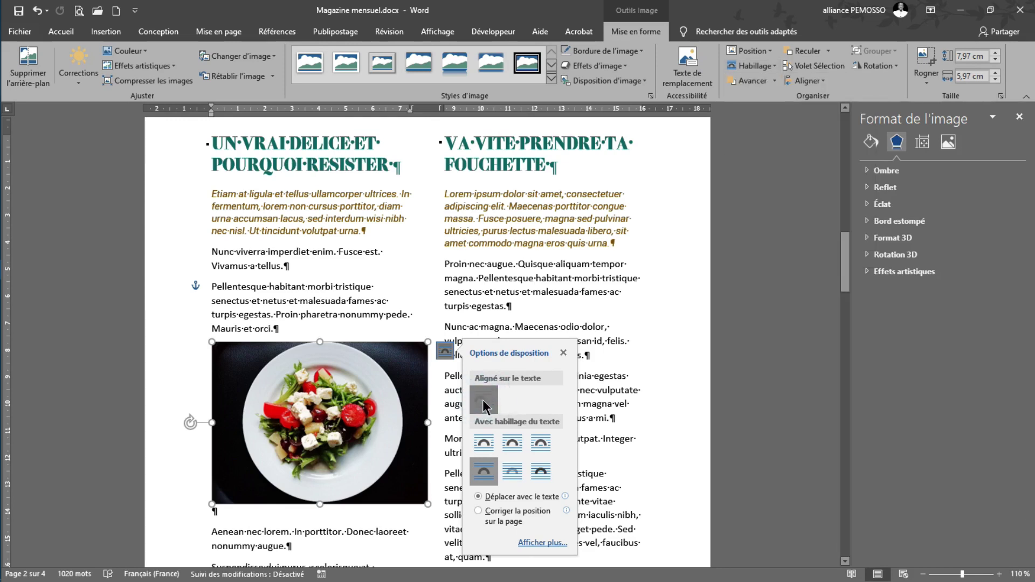
click(484, 407)
Move the inline photo into the empty paragraph between 'Mauris et orci.' and 'Aenean nec lorem.'.
drag(373, 340, 364, 424)
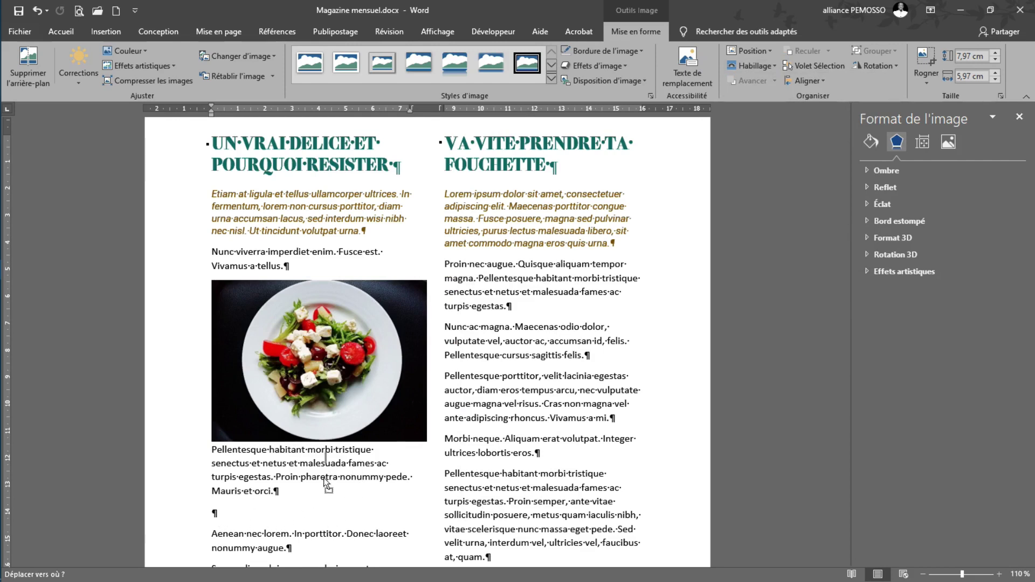
drag(214, 520, 213, 516)
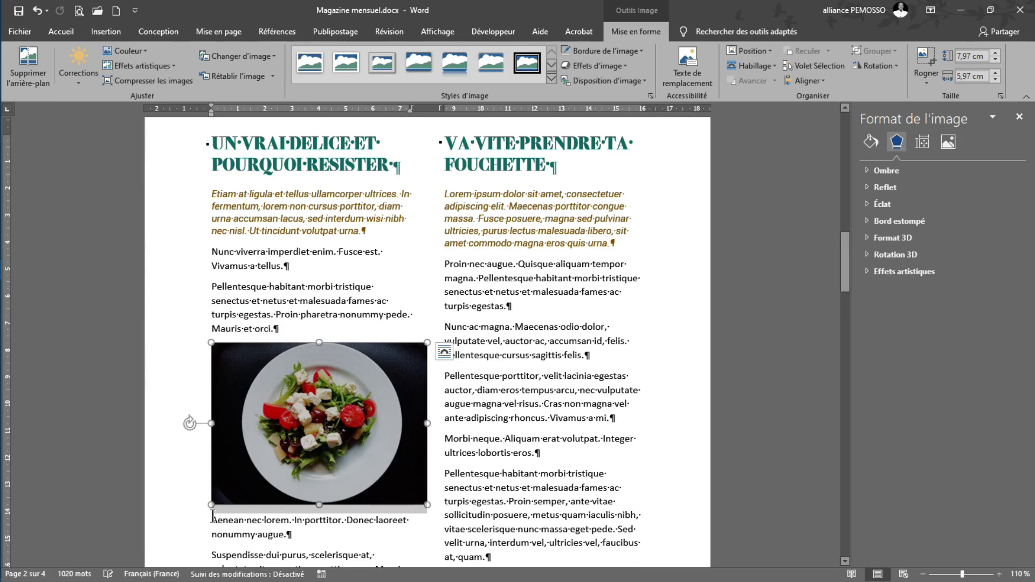
scroll(309, 377, down, 1)
scroll(312, 324, up, 2)
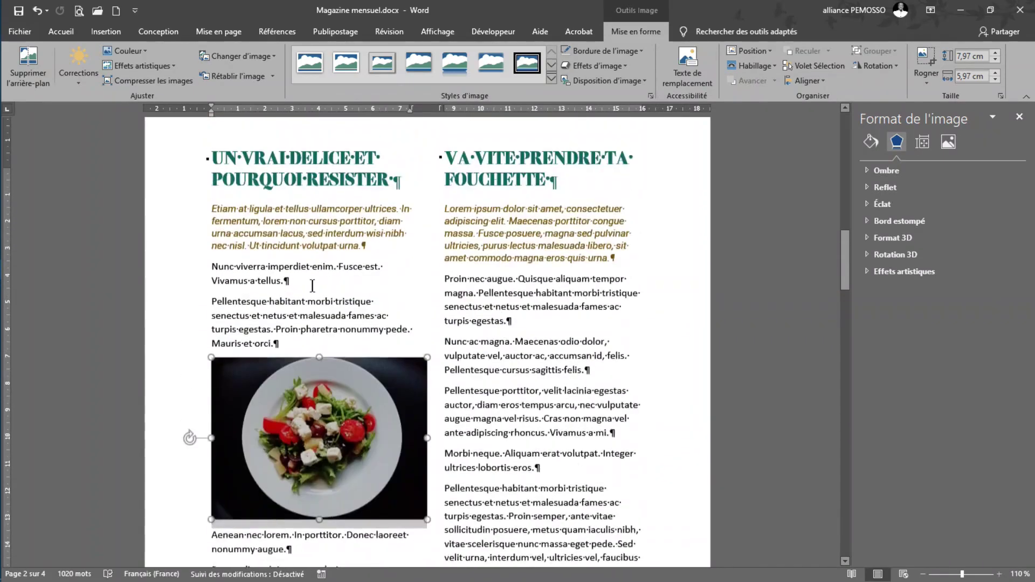
click(319, 335)
scroll(330, 330, down, 5)
drag(329, 276, 330, 312)
scroll(334, 323, up, 3)
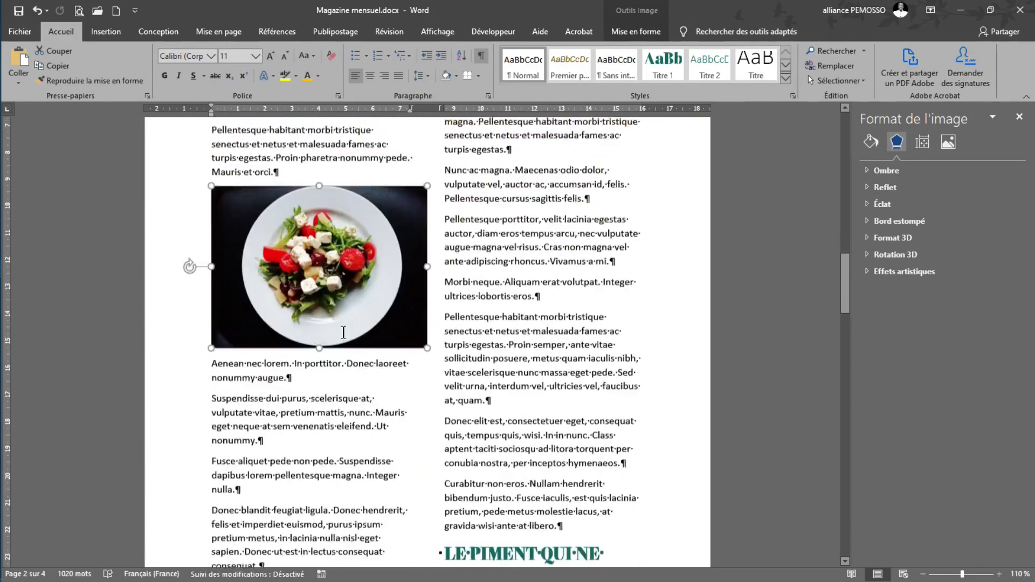
scroll(341, 324, down, 3)
scroll(341, 323, up, 4)
Shrink the salad photo slightly so it fits within the left column.
scroll(341, 324, up, 2)
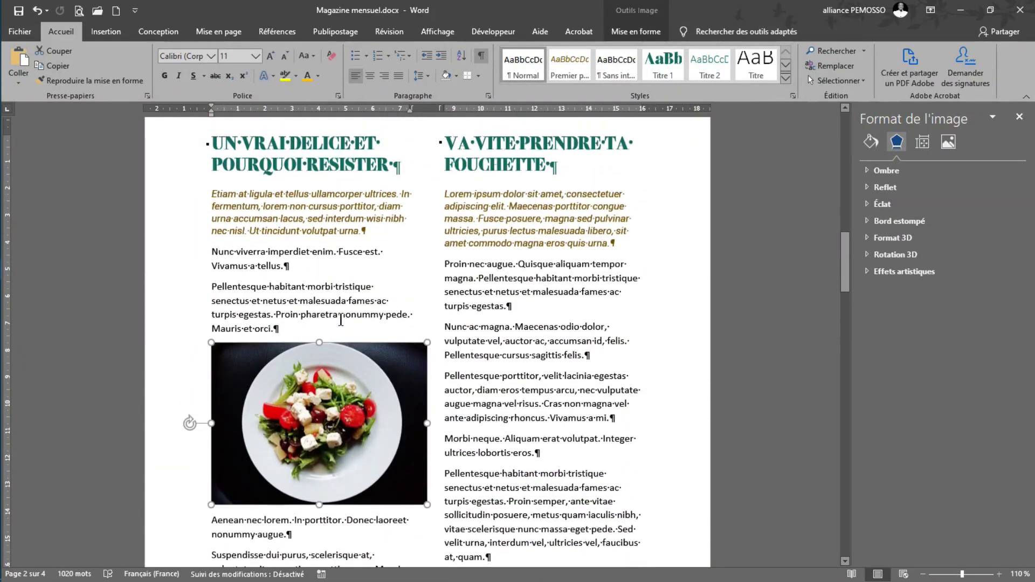
drag(428, 341, 417, 348)
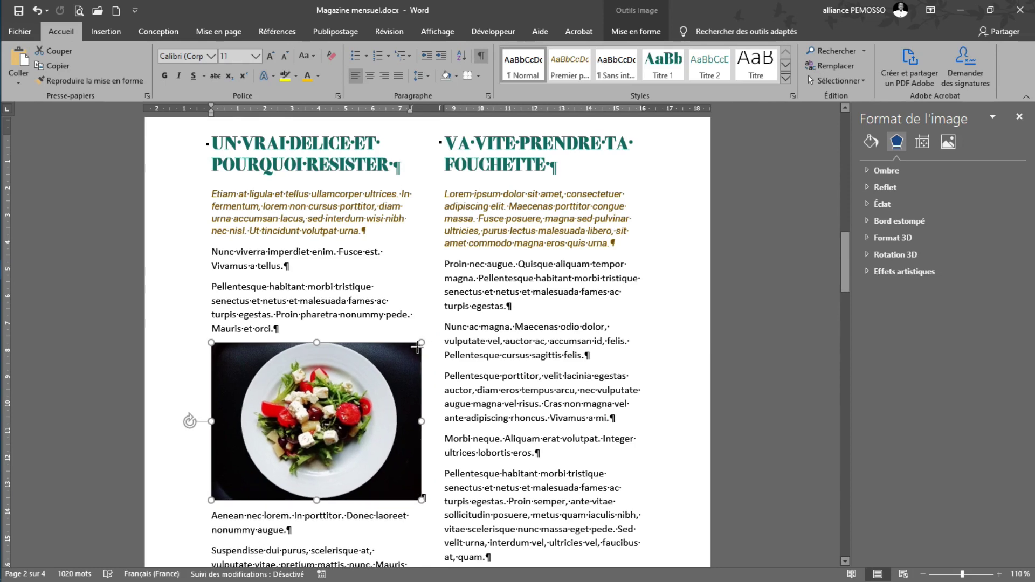
scroll(509, 360, down, 5)
scroll(509, 360, up, 4)
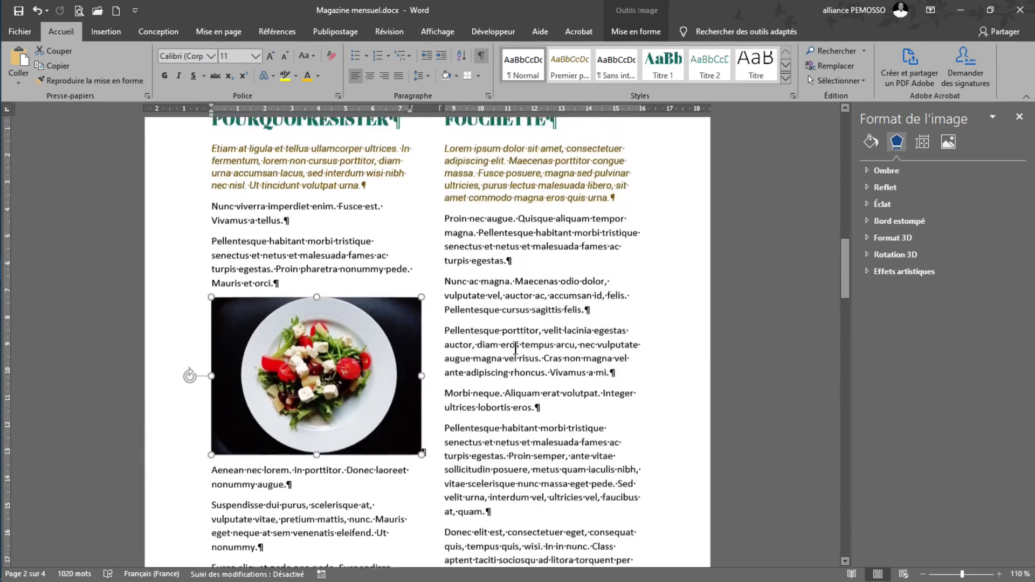
scroll(508, 360, down, 5)
scroll(508, 363, down, 2)
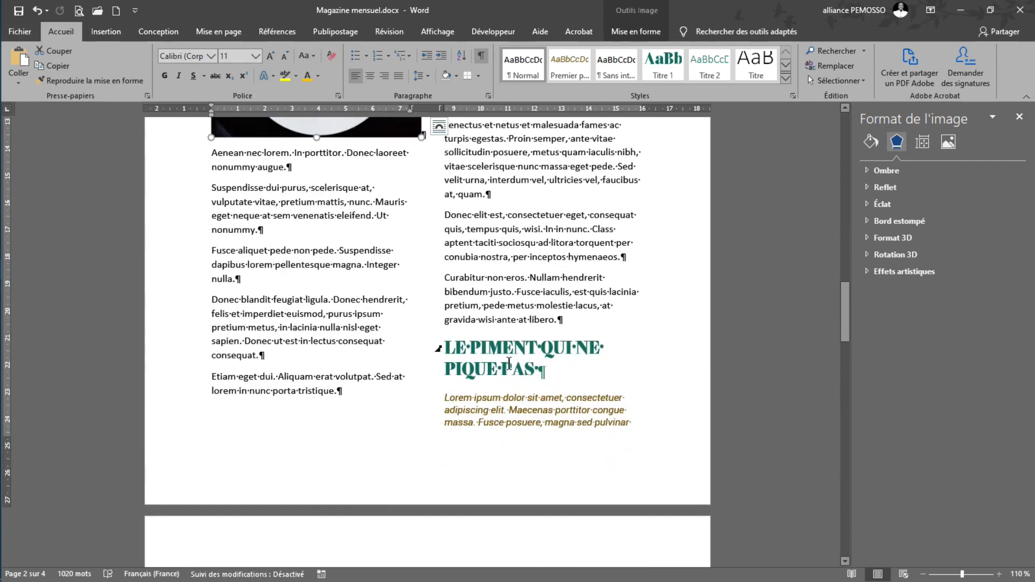
Check the reference document's 'Le piment qui ne pique pas' heading and salmon photo.
key(alt+Tab)
key(alt+shift+Tab)
scroll(520, 454, down, 2)
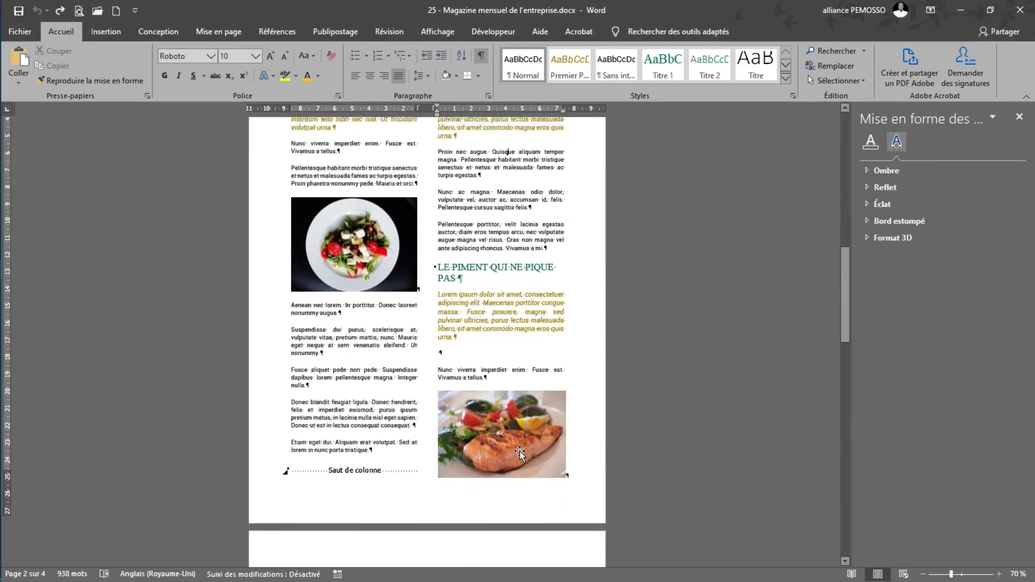
scroll(485, 450, up, 2)
click(441, 332)
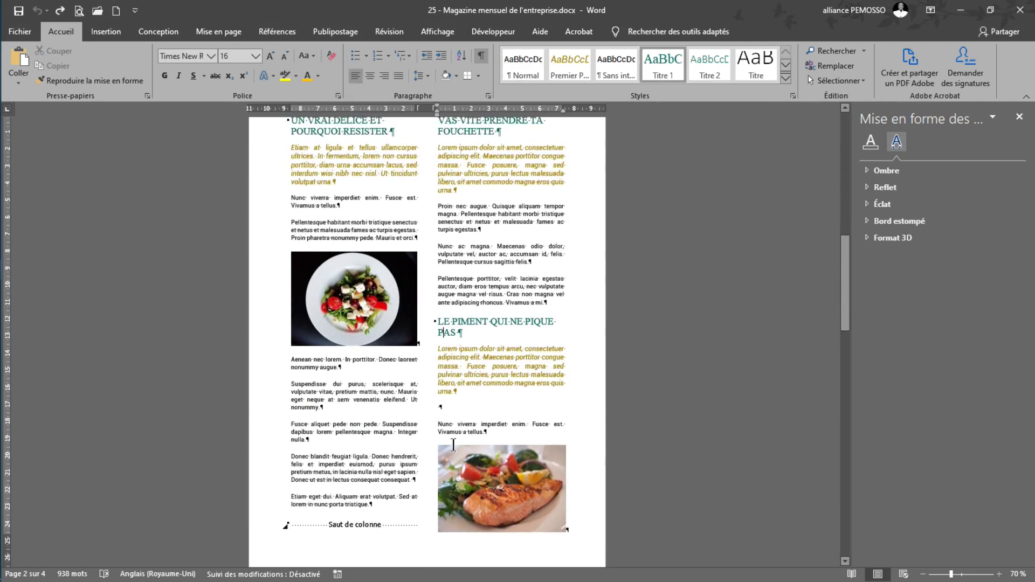
click(499, 472)
scroll(487, 318, up, 1)
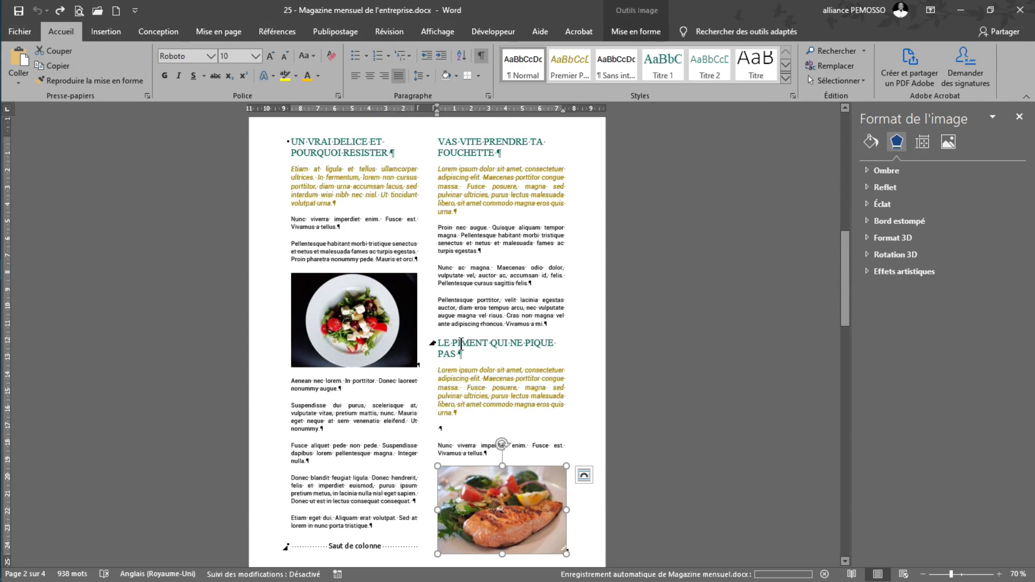
Return to Magazine mensuel.docx and deselect the salad photo.
key(alt+Tab)
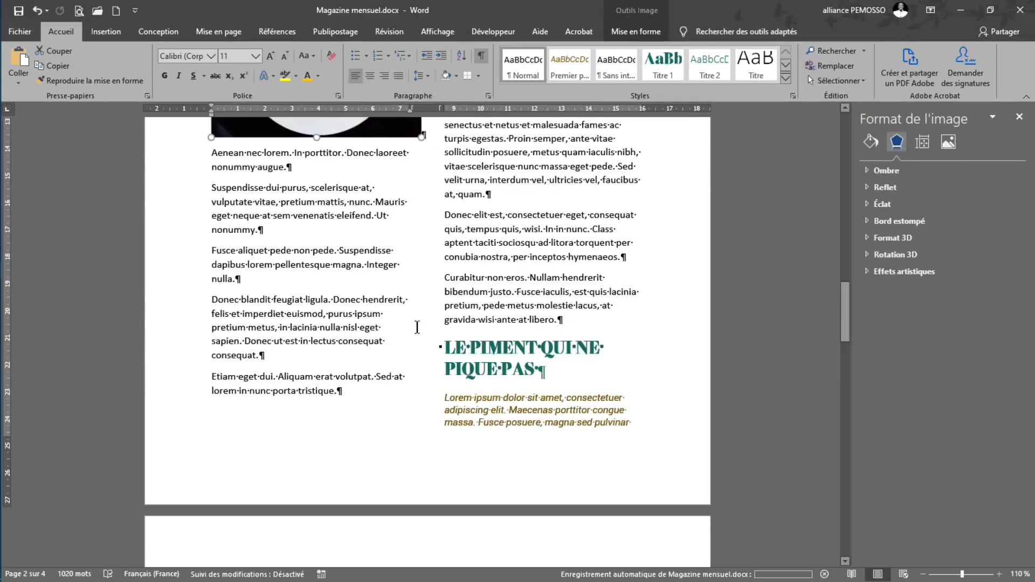
scroll(431, 309, up, 3)
ctrl+scroll(431, 308, down, 3)
scroll(442, 302, up, 2)
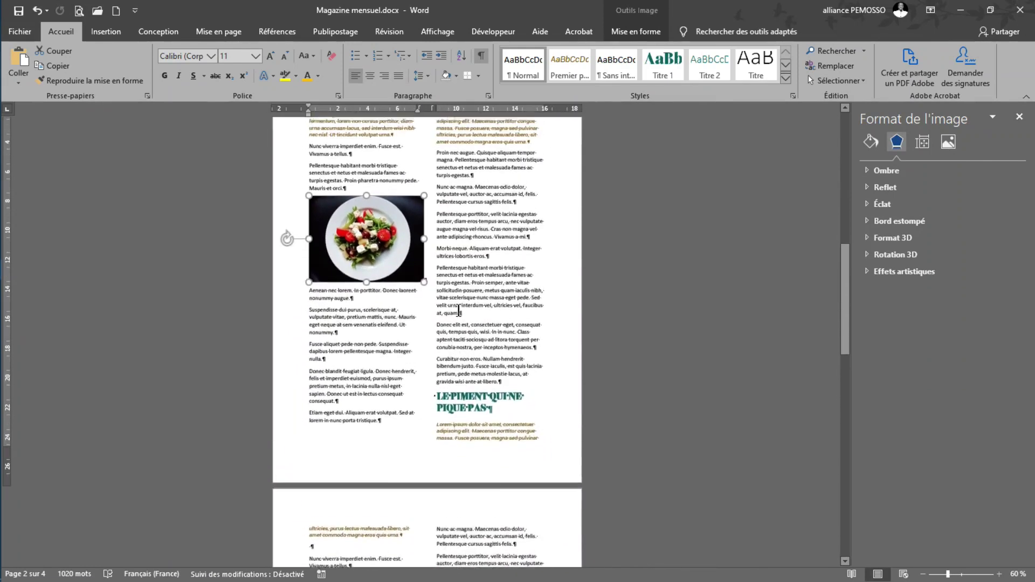
scroll(463, 285, up, 3)
click(437, 200)
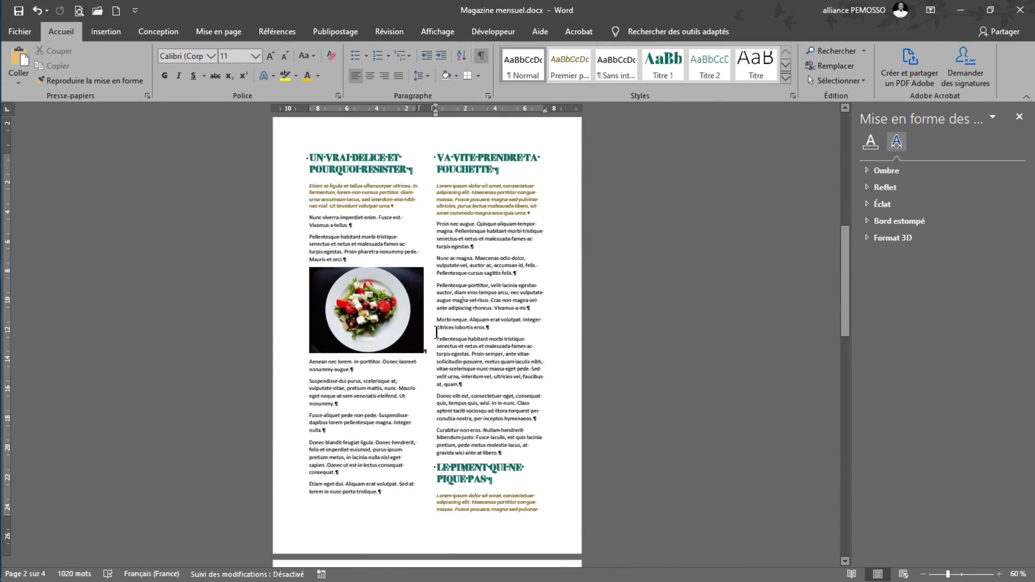
Delete the right-column paragraphs from 'Morbi neque' to 'libero.'.
drag(436, 320, 515, 446)
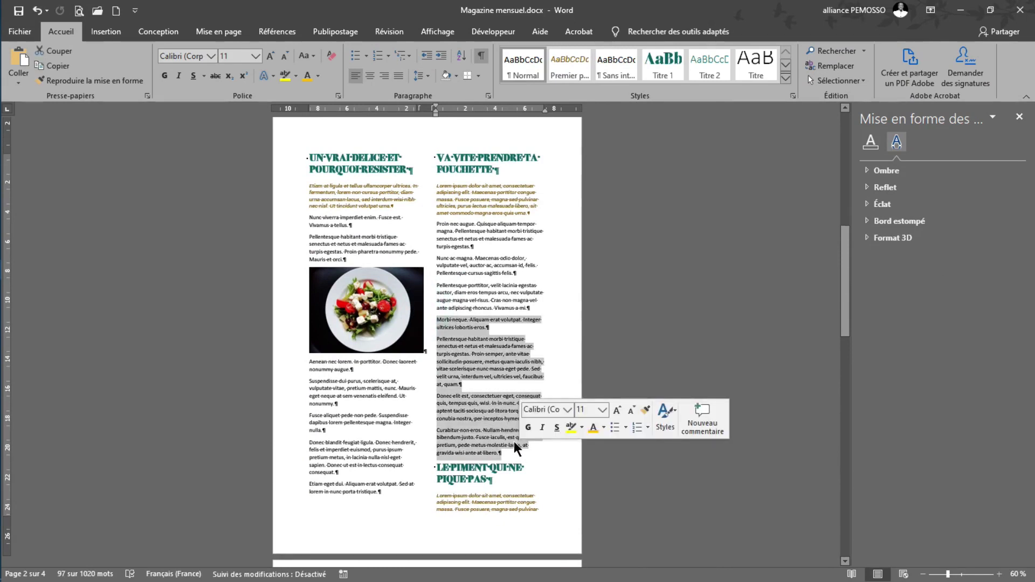
key(Delete)
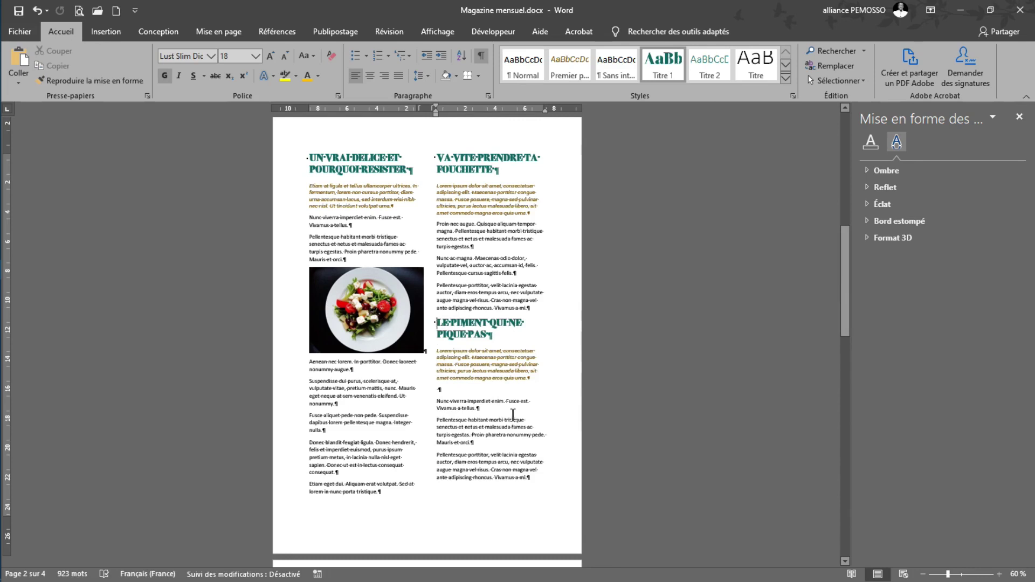
key(alt+Tab)
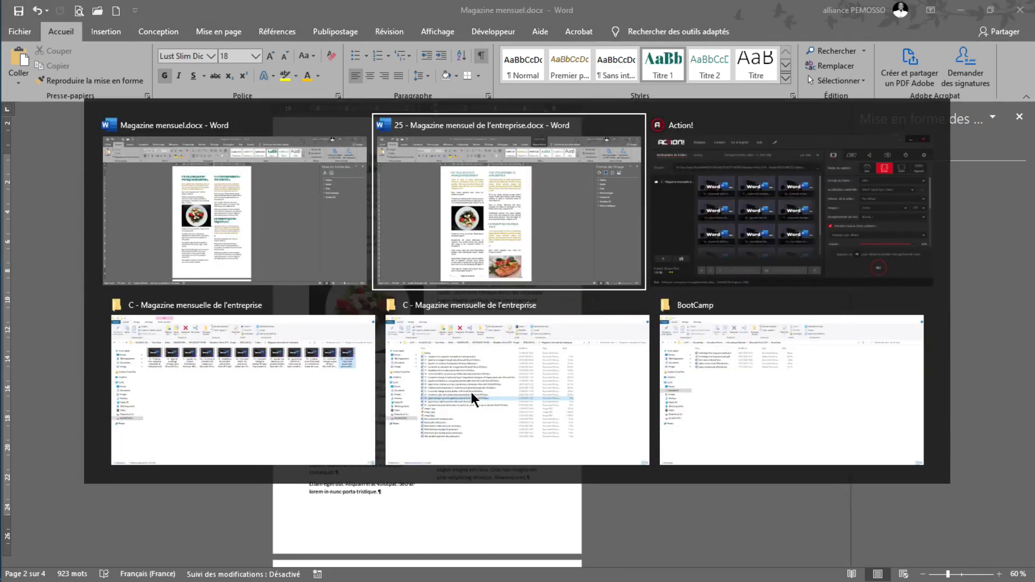
key(alt+Tab)
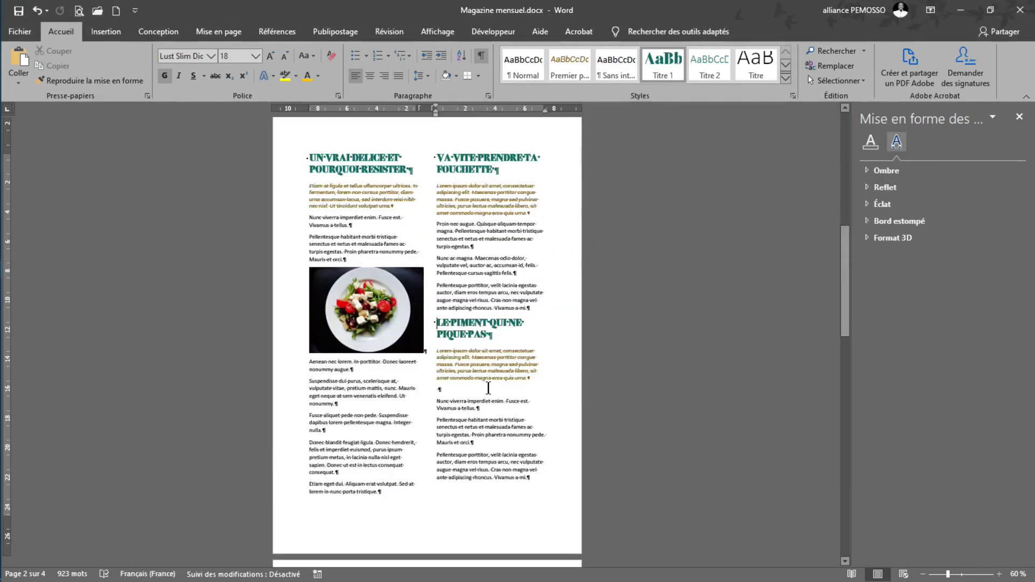
Remove the stray empty paragraph and add a new one after 'Vivamus a tellus.'.
click(489, 377)
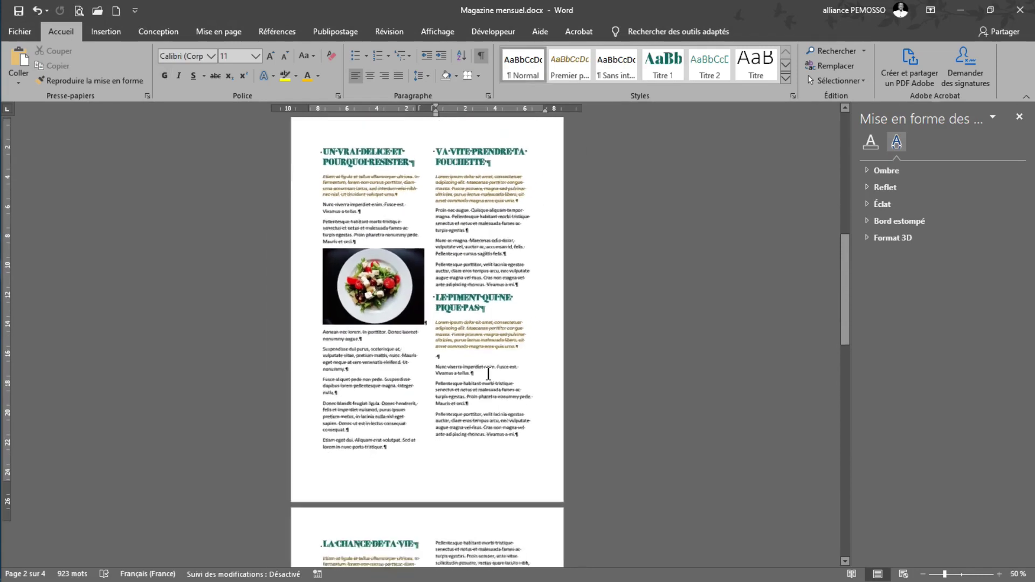
ctrl+scroll(493, 375, up, 5)
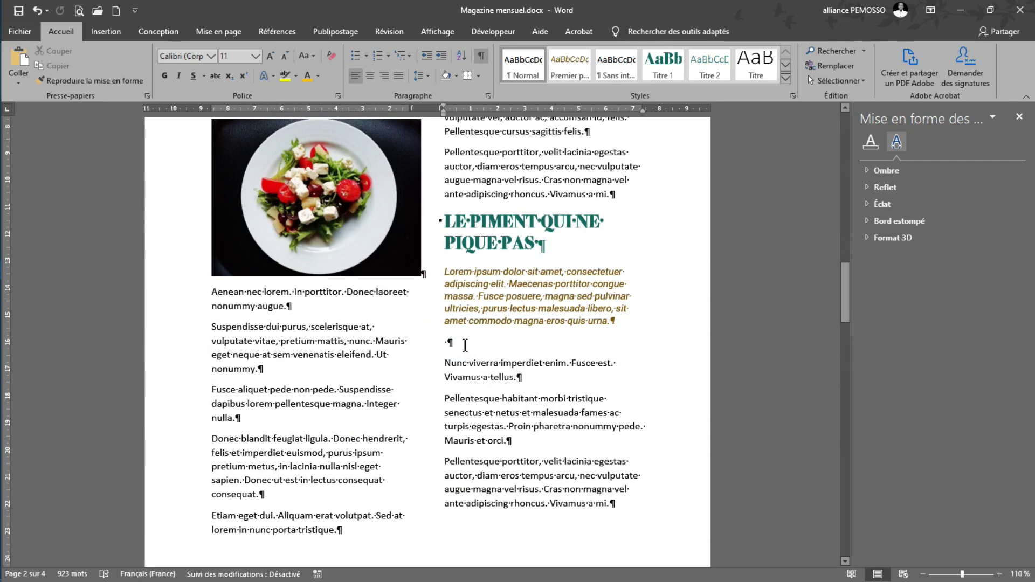
key(ctrl+z)
key(BackSpace)
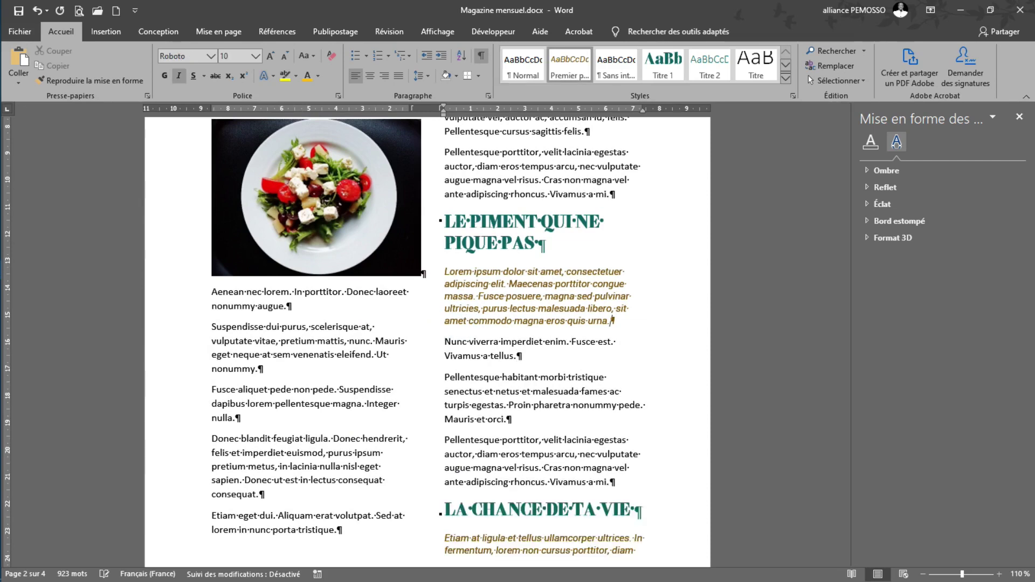
key(Return)
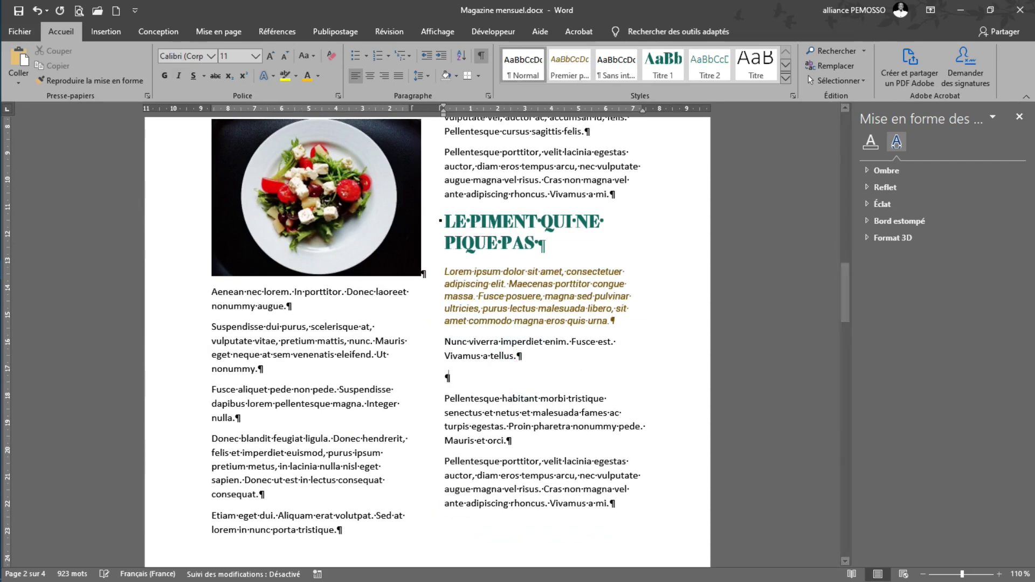
Insert the salmon photo Image 2.jpg from this computer.
click(115, 37)
click(141, 76)
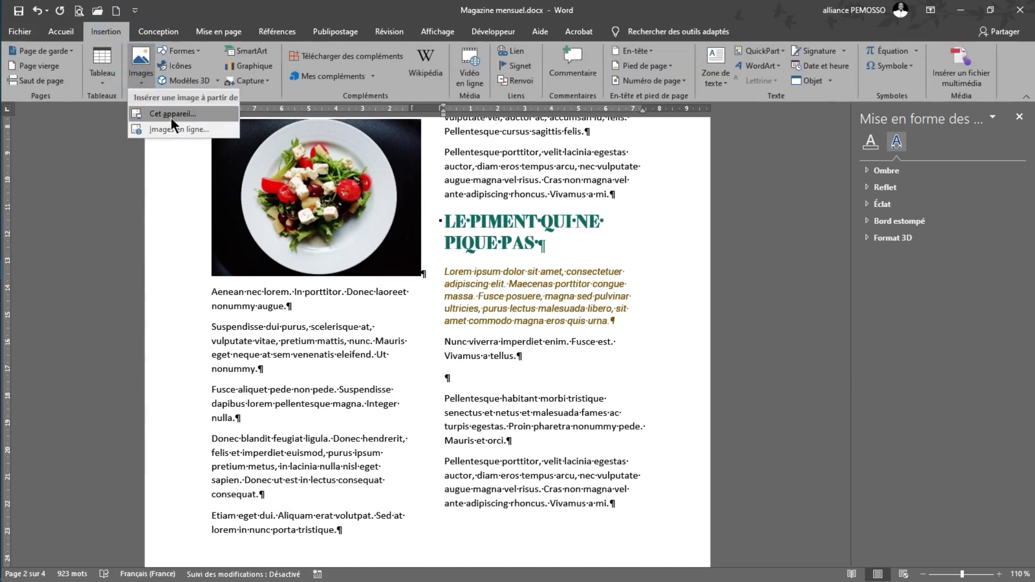
click(161, 130)
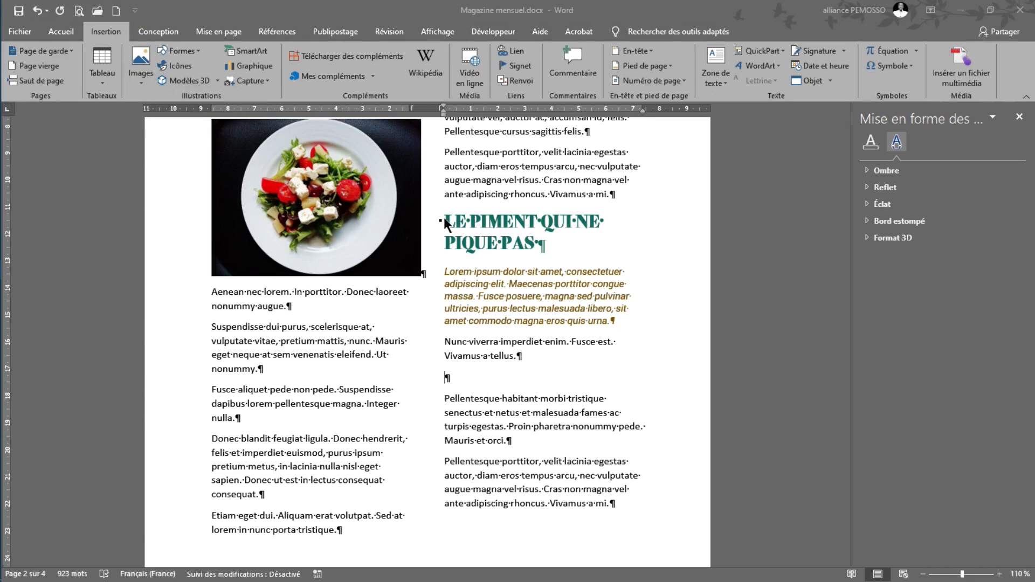
click(365, 115)
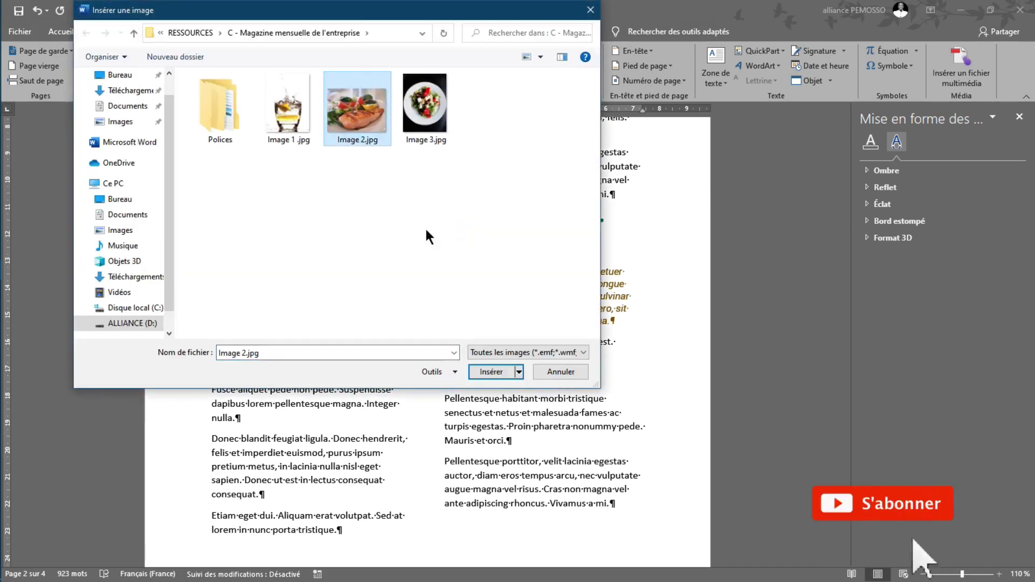
click(491, 372)
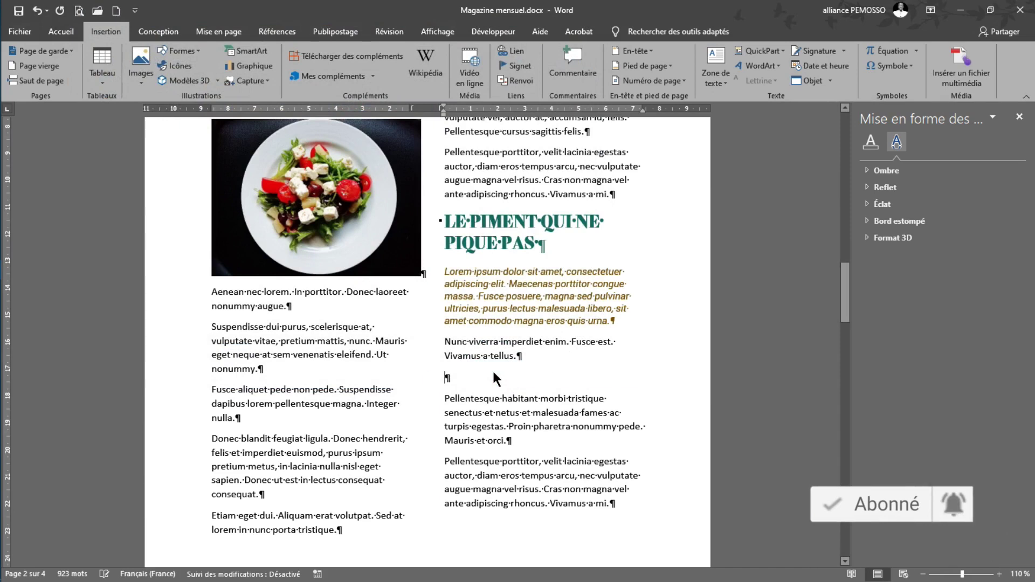
Set the salmon photo inline and place it below 'Vivamus a tellus.'.
drag(502, 448, 505, 437)
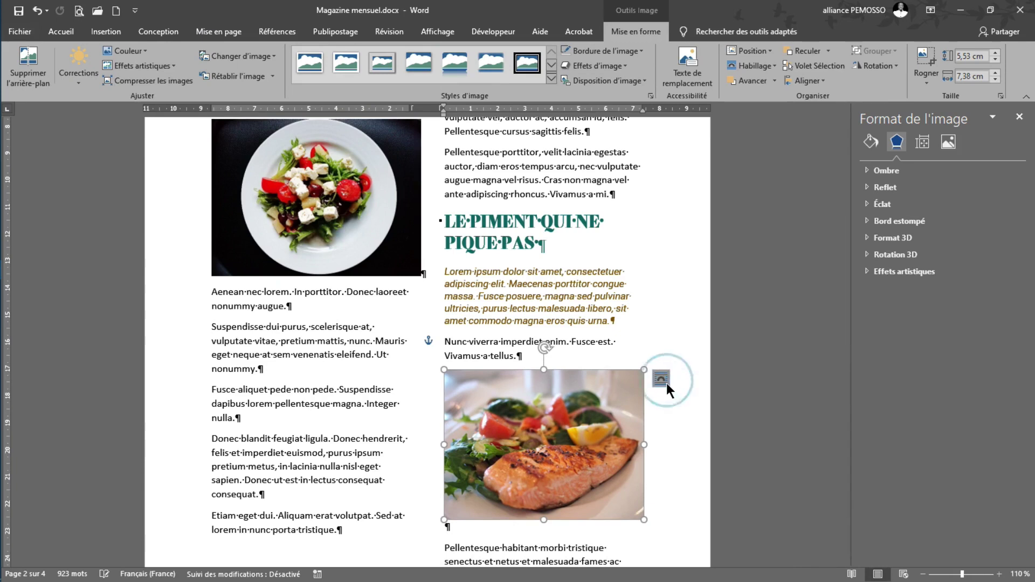
click(666, 383)
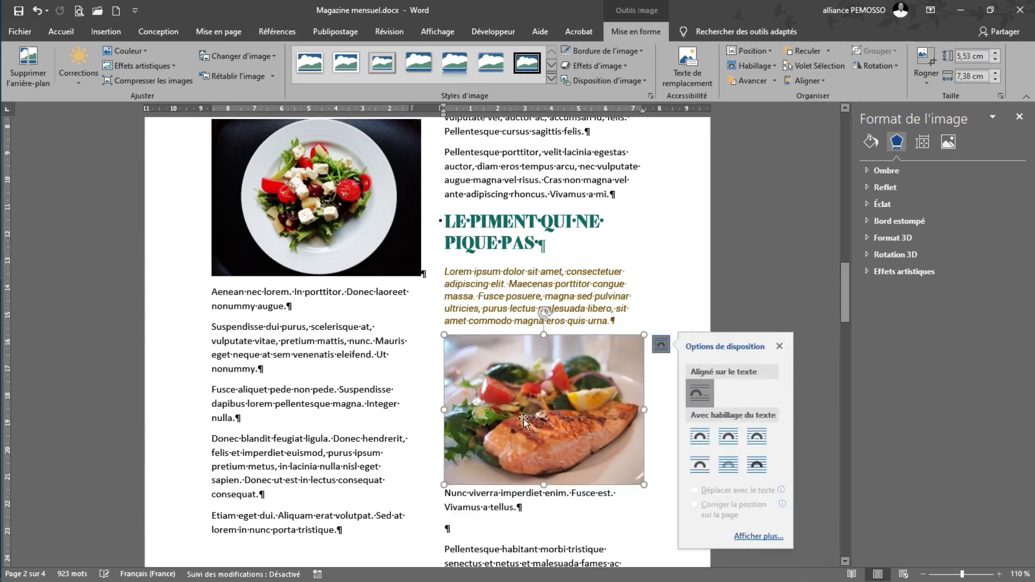
drag(512, 424, 485, 457)
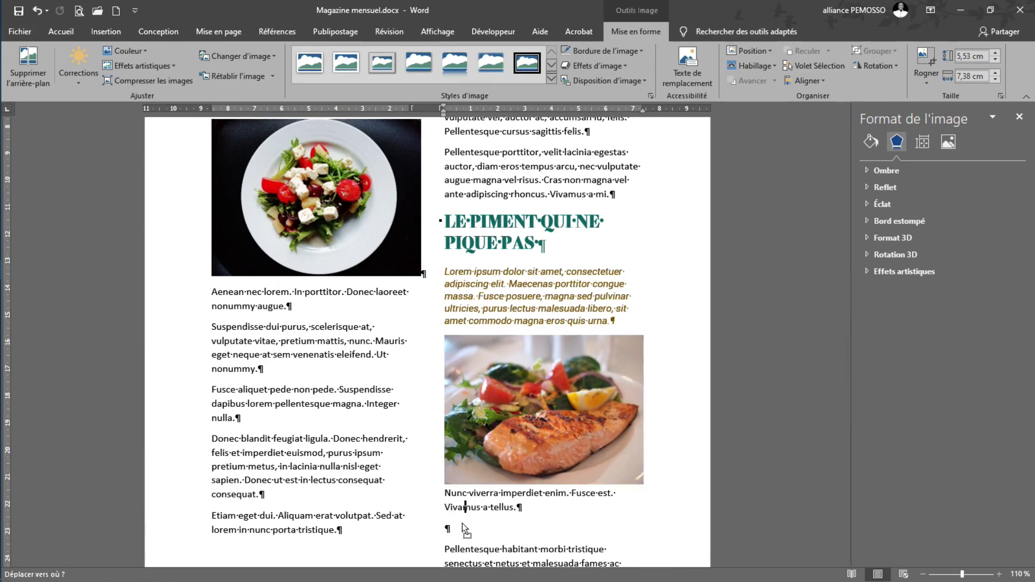
drag(461, 523, 467, 528)
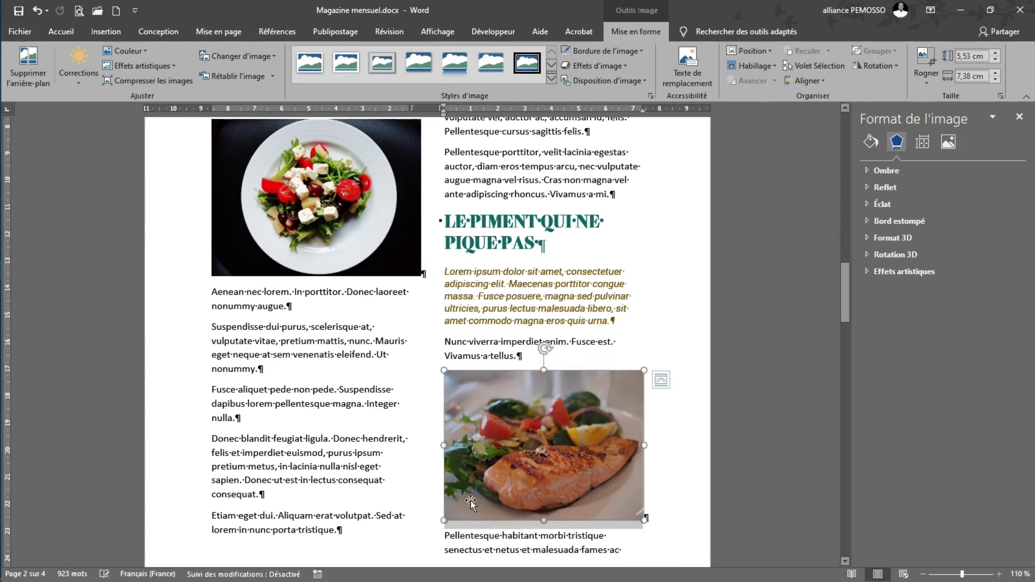
click(403, 383)
ctrl+scroll(470, 323, down, 3)
scroll(472, 327, down, 2)
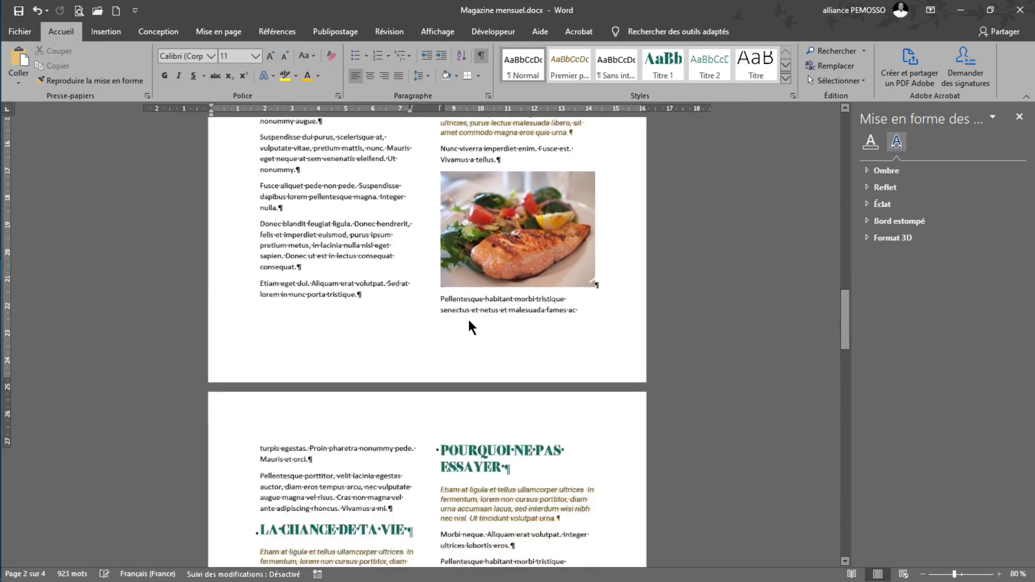
ctrl+scroll(471, 327, down, 1)
scroll(470, 325, up, 3)
scroll(471, 323, up, 3)
scroll(470, 322, up, 3)
scroll(470, 321, down, 3)
scroll(467, 320, down, 3)
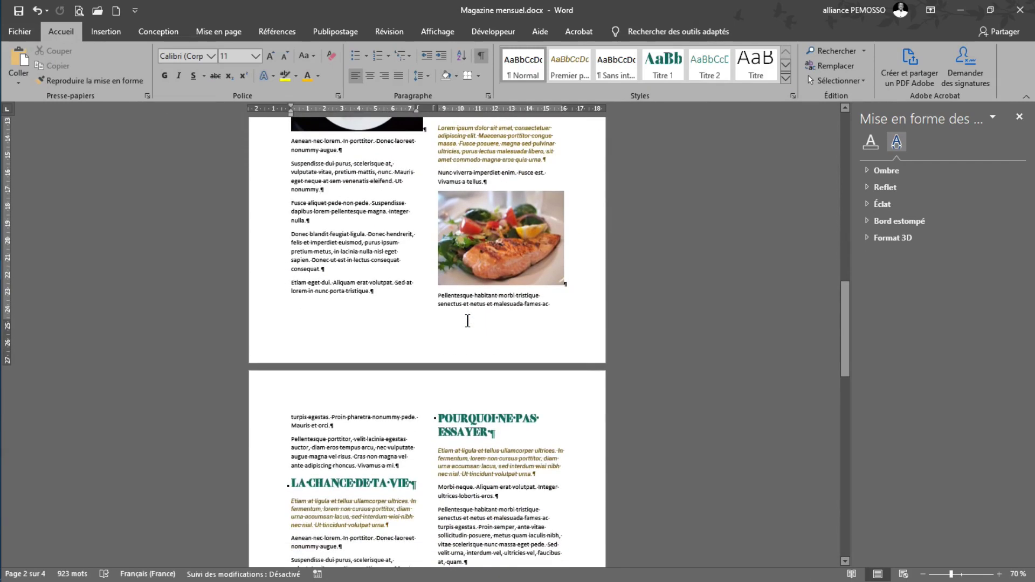